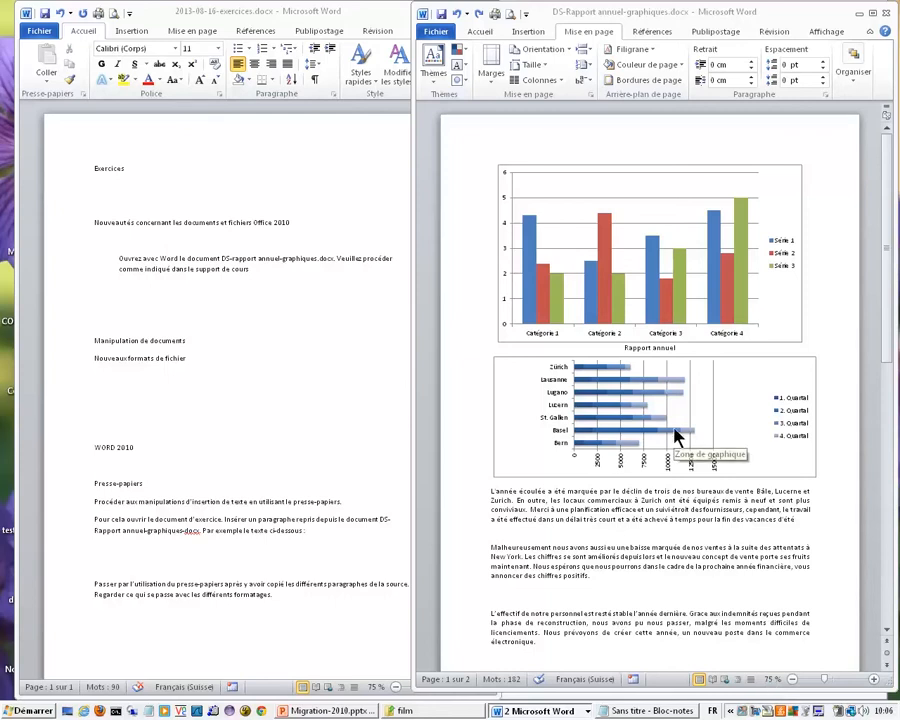
- Display the Office clipboard pane for the annual report and copy the paragraph beginning "Malheureusement nous avons aussi eu une baisse"
left_click(480, 33)
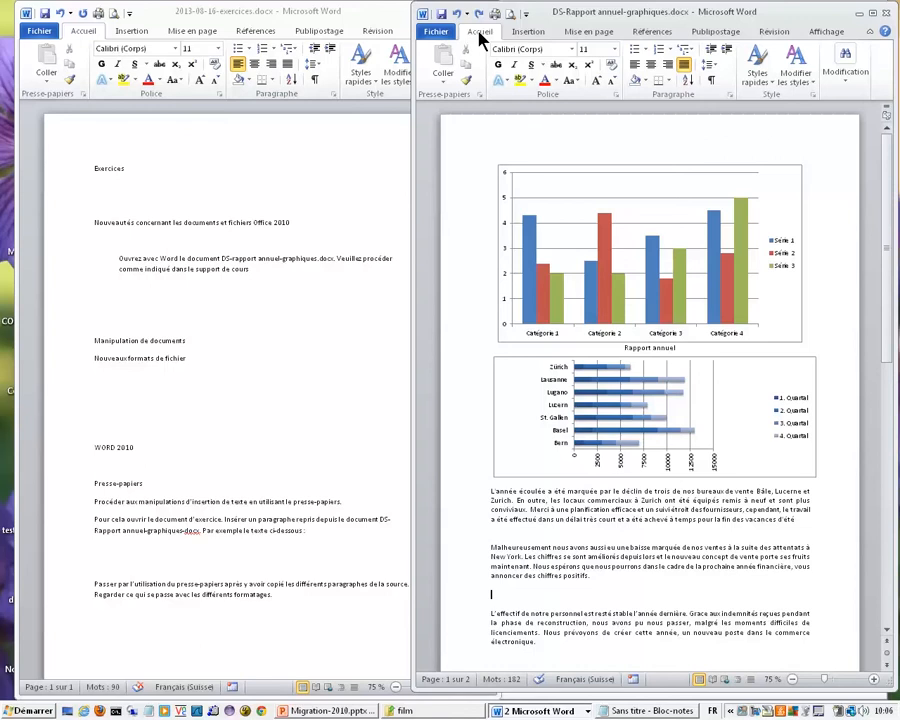
left_click(480, 98)
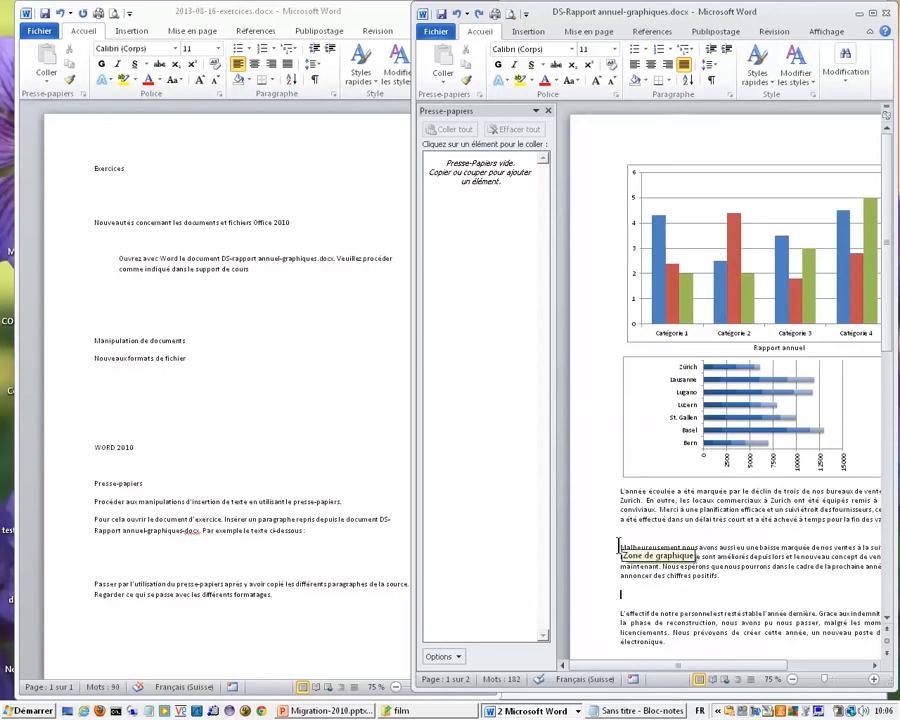
left_click_drag(617, 546, 712, 580)
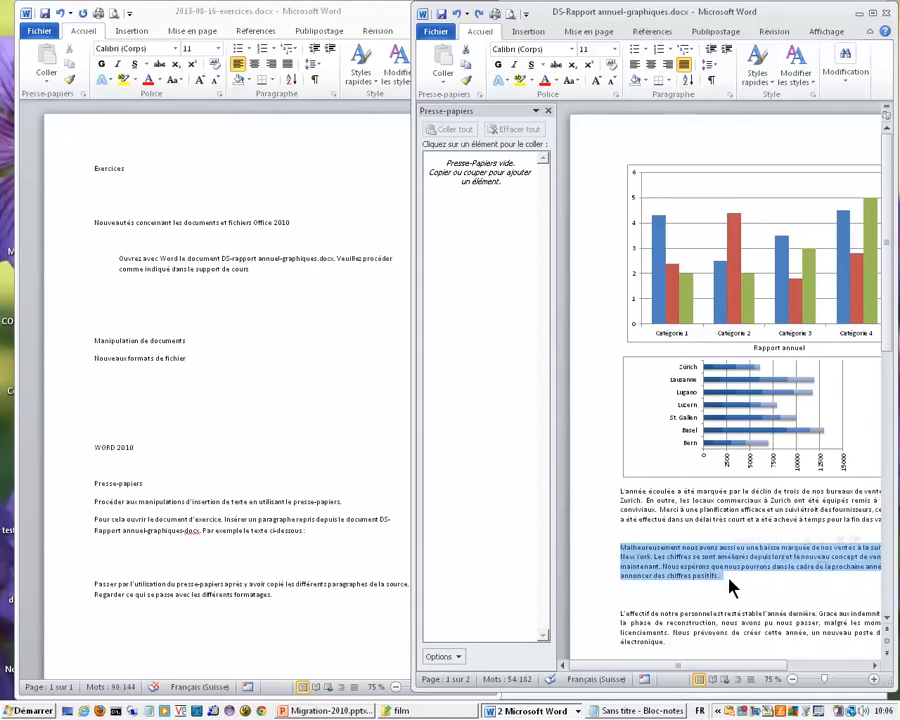
right_click(700, 568)
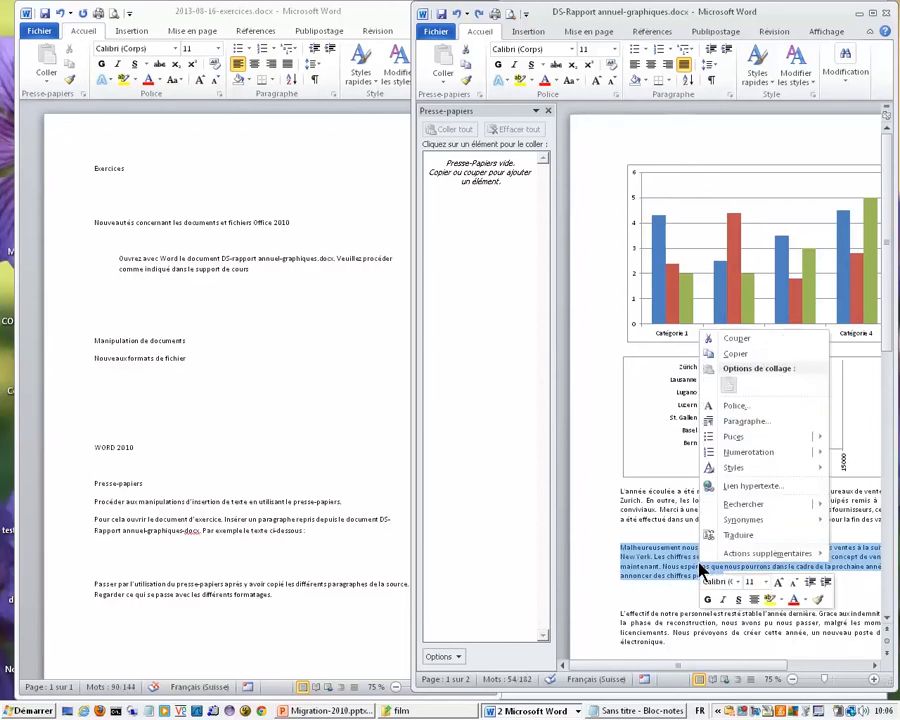
left_click(736, 355)
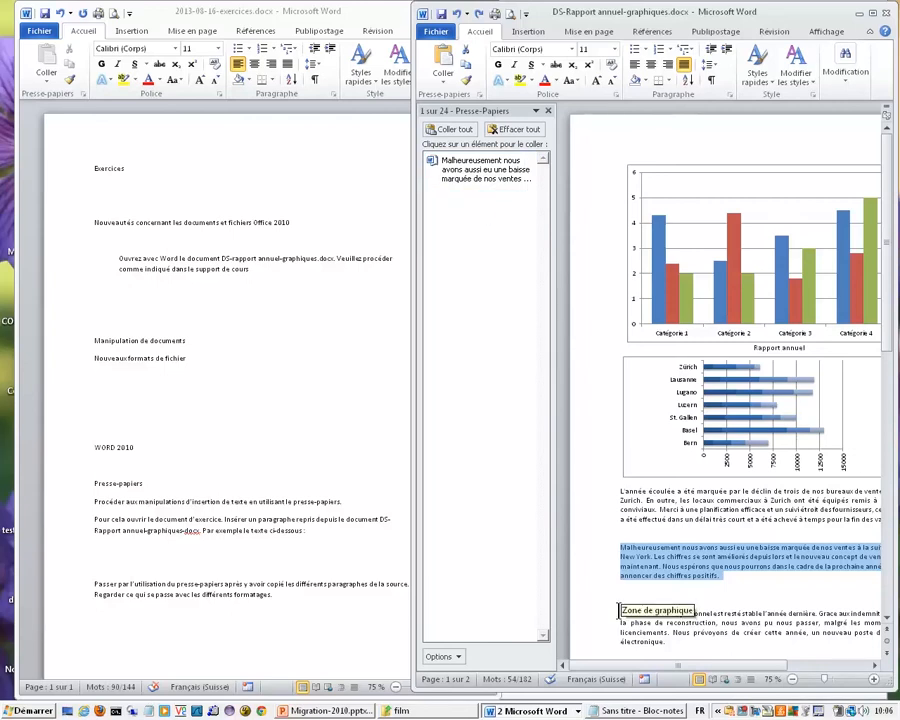
- Copy the report paragraph beginning "L'effectif de notre personnel est resté stable" to the Office clipboard
left_click_drag(620, 612, 672, 650)
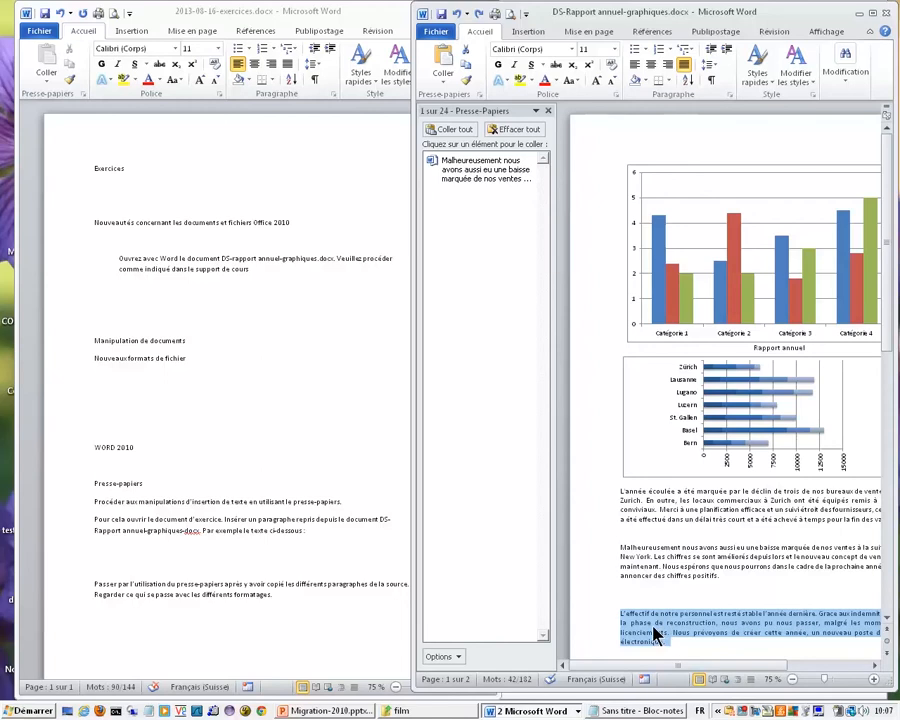
right_click(655, 633)
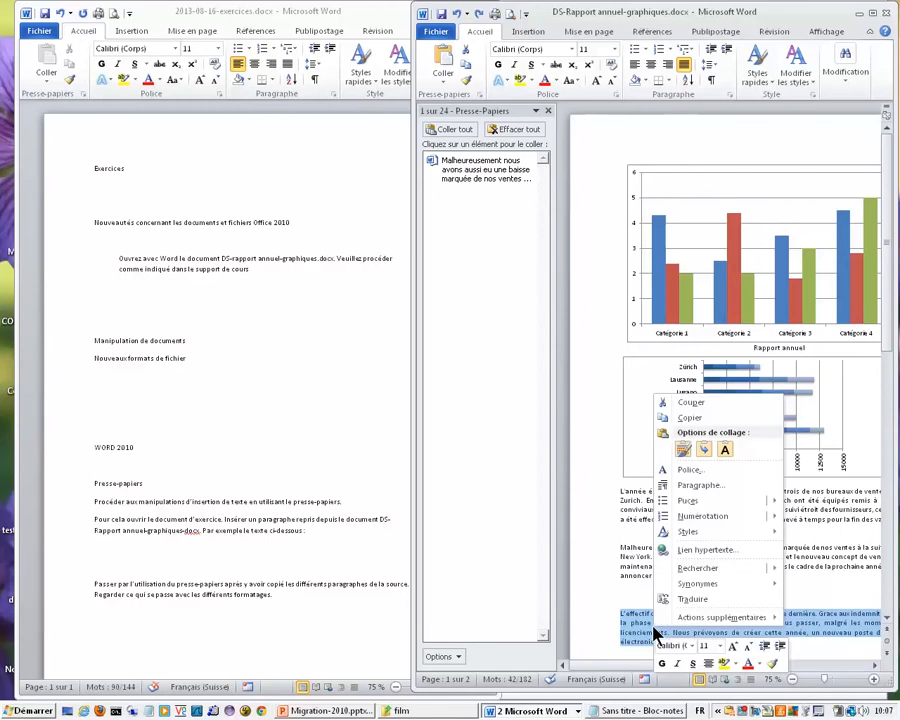
left_click(687, 420)
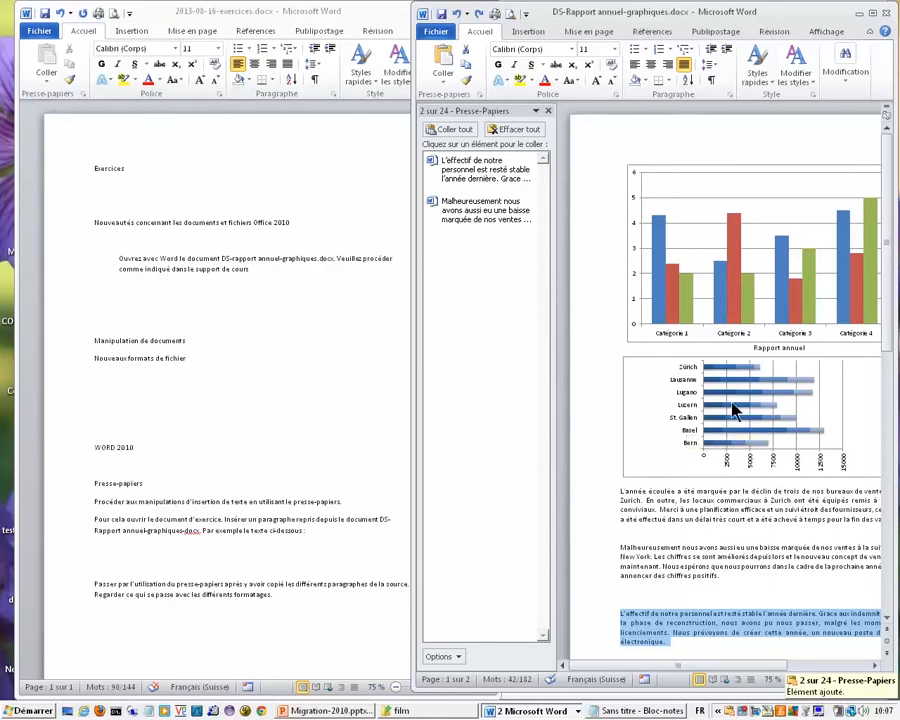
left_click(733, 410)
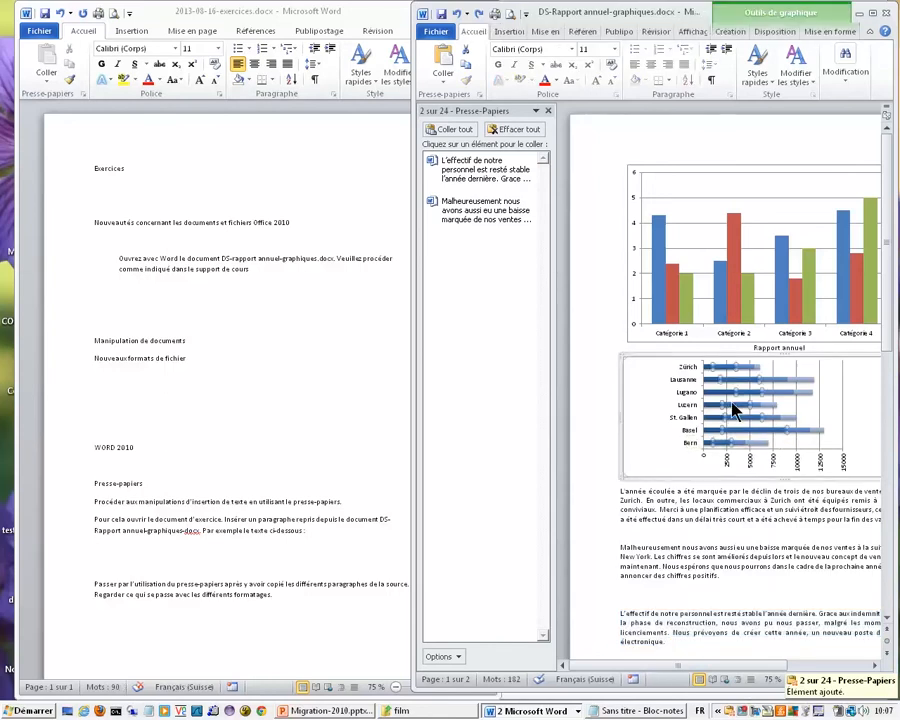
right_click(733, 410)
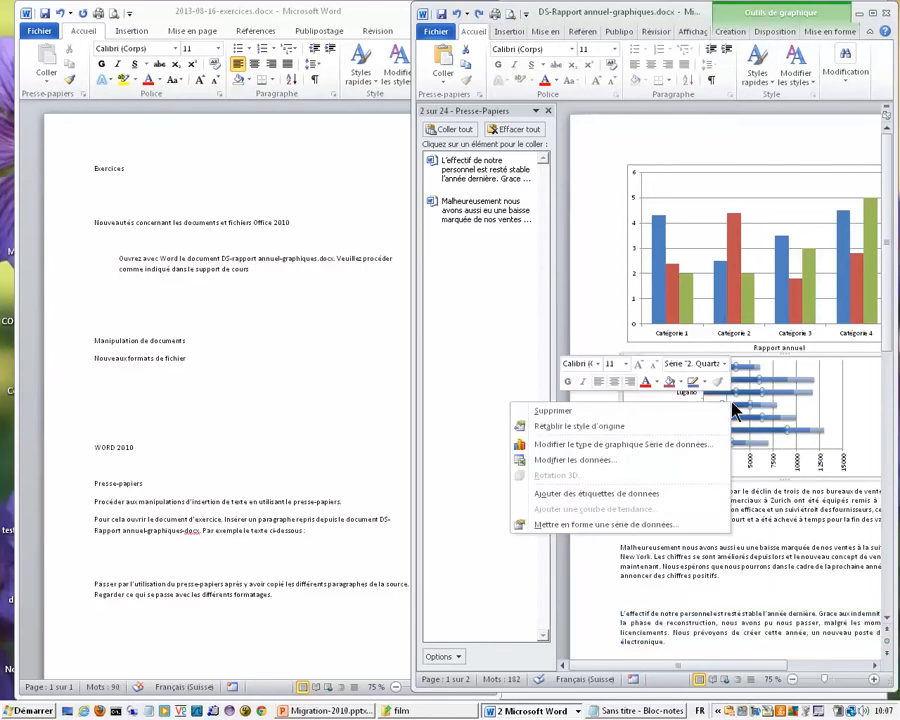
left_click(619, 429)
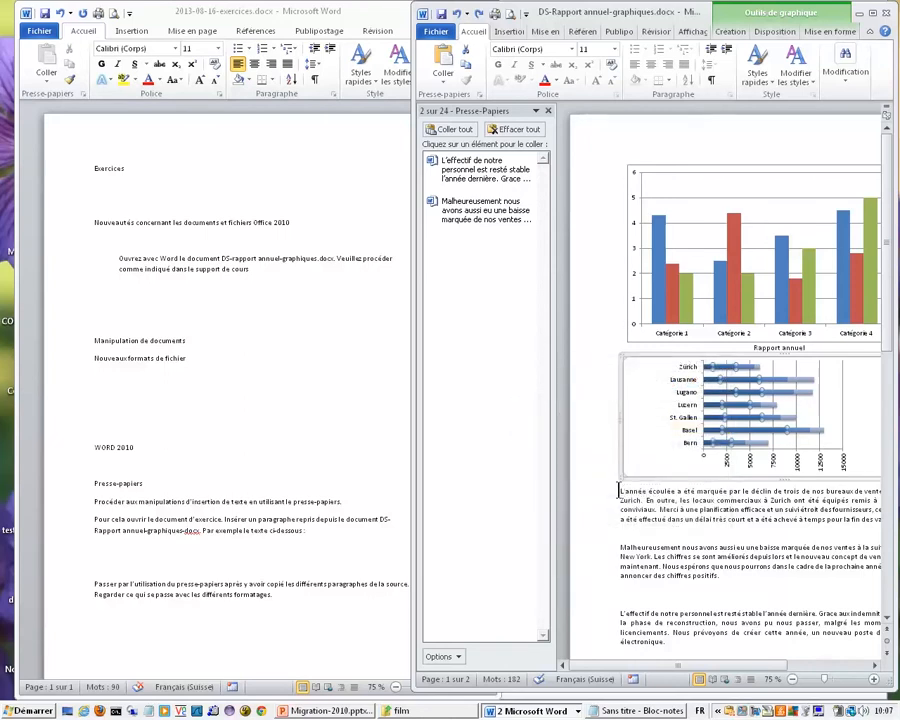
- Copy the report paragraph beginning "L'année écoulée a été marquée par le déclin" to the Office clipboard
left_click_drag(619, 490, 854, 522)
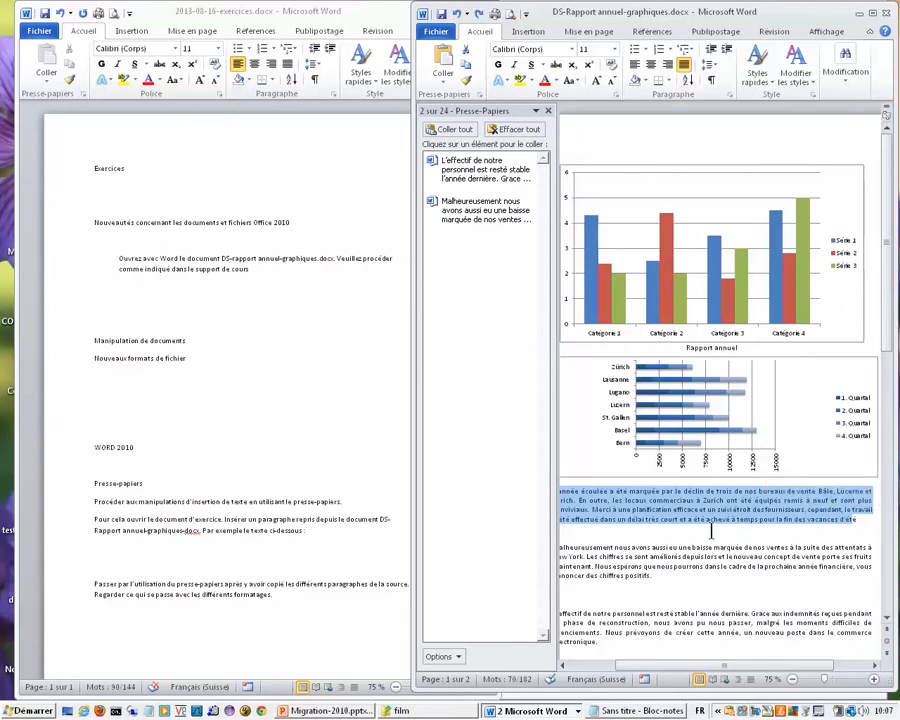
key("ctrl+c")
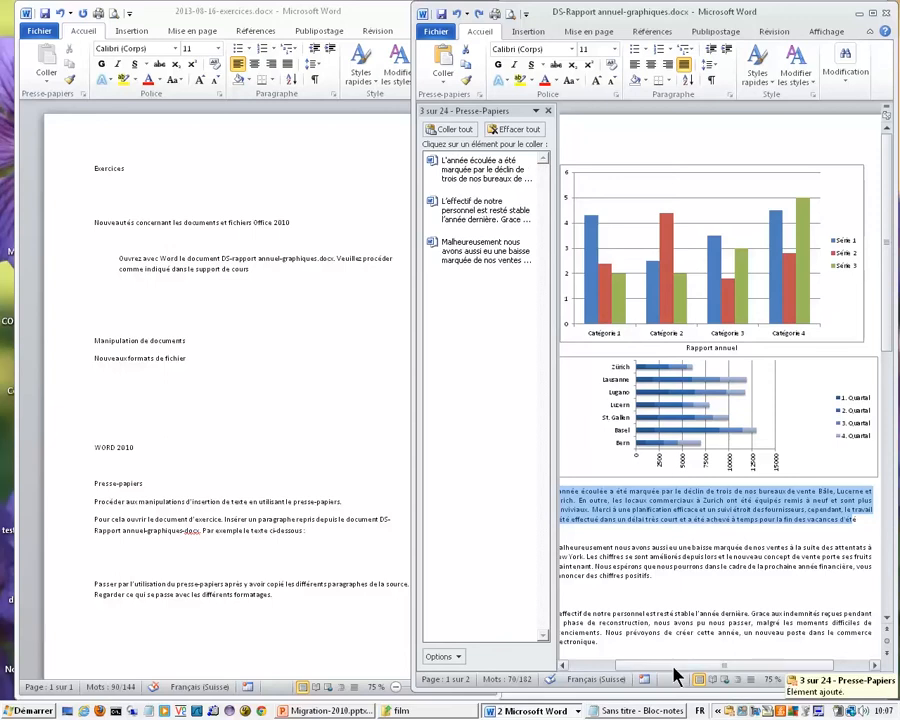
left_click_drag(672, 665, 630, 665)
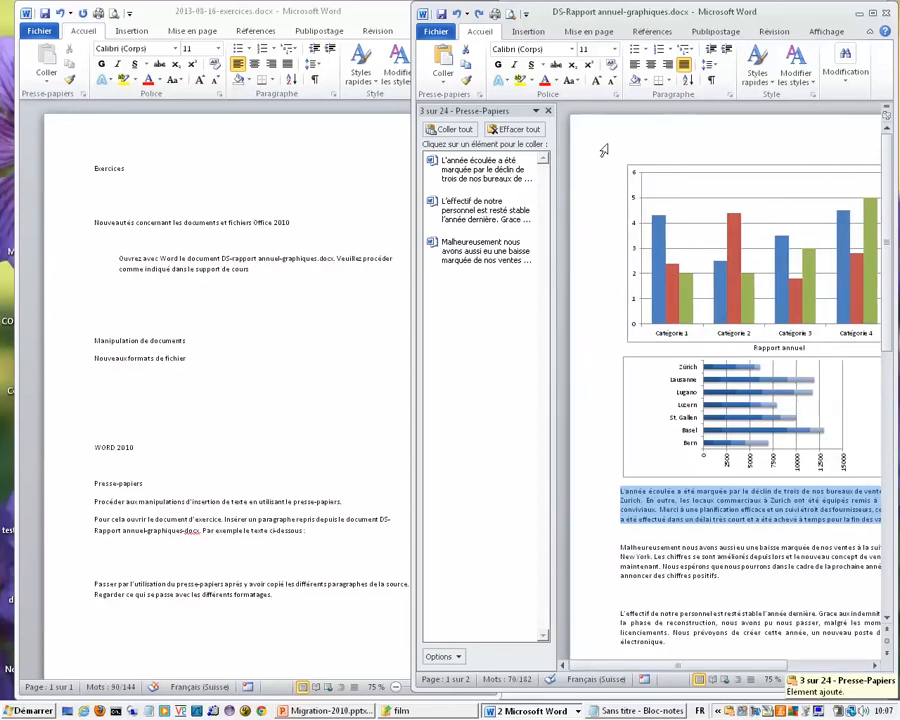
left_click(616, 174)
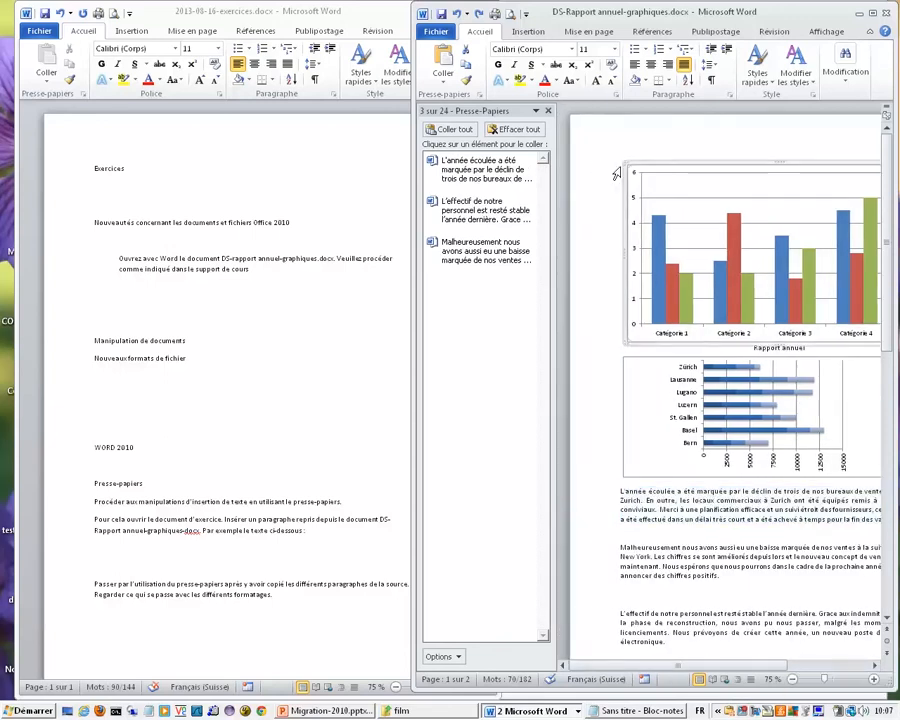
right_click(677, 281)
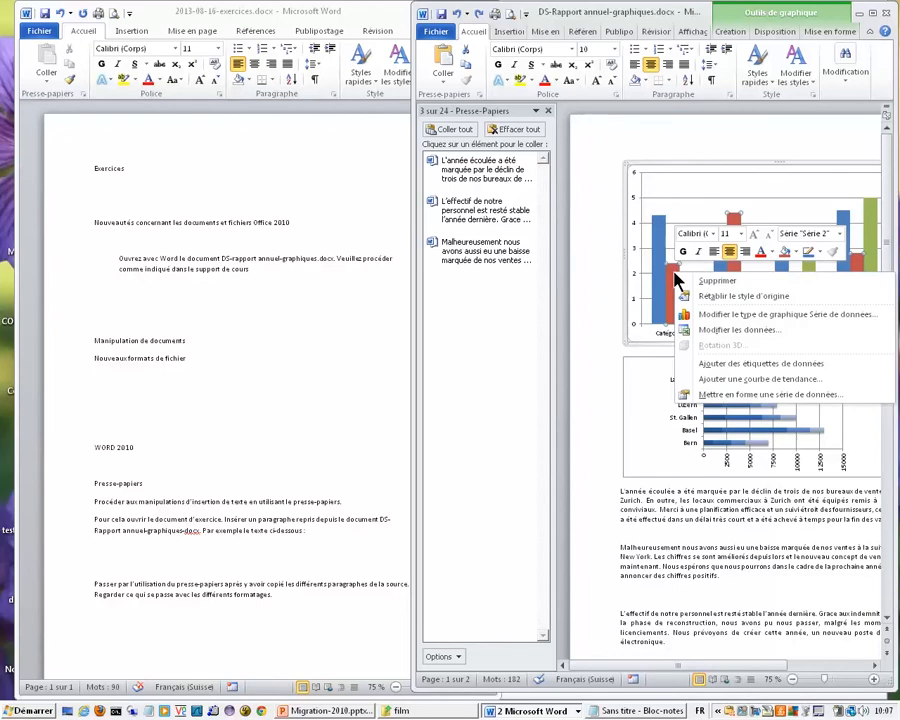
key("Escape")
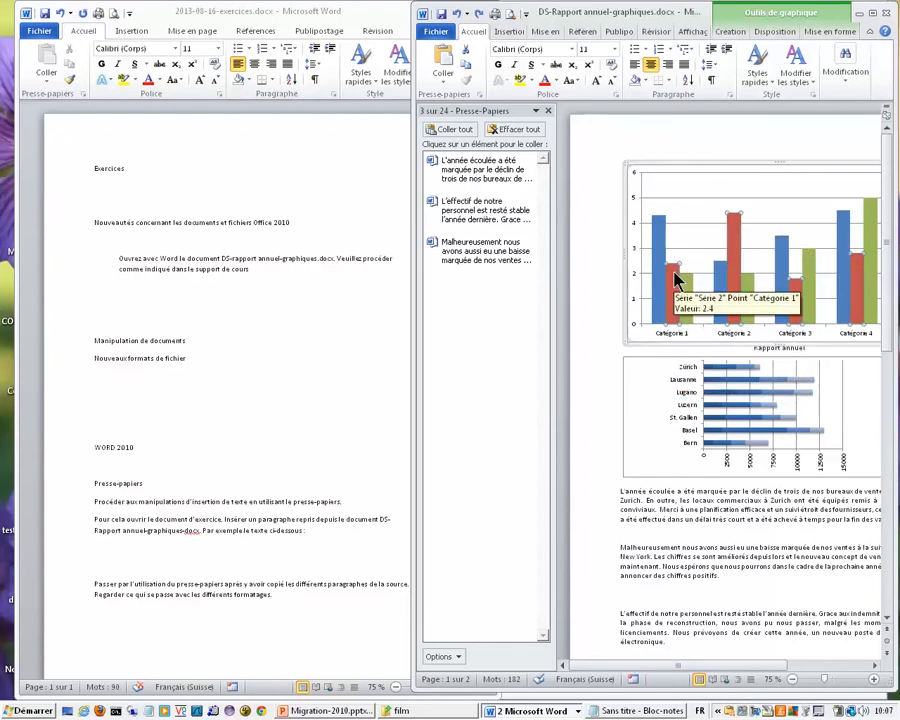
left_click(677, 281)
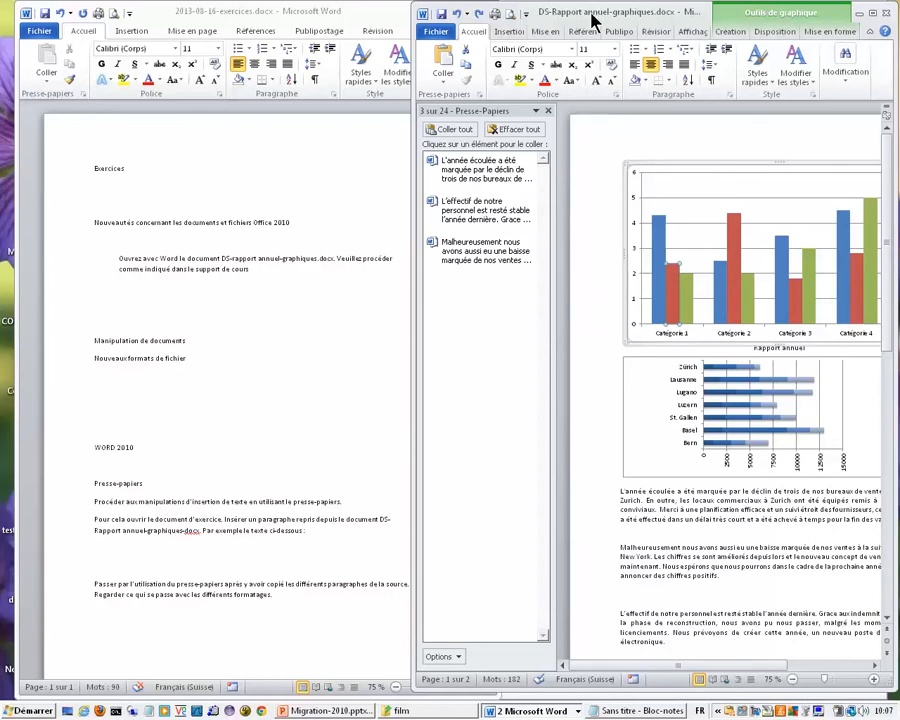
- Paste the collected "L'année écoulée" clip on the blank line above the report paragraph beginning "L'effectif de notre personnel"
left_click_drag(594, 18, 461, 8)
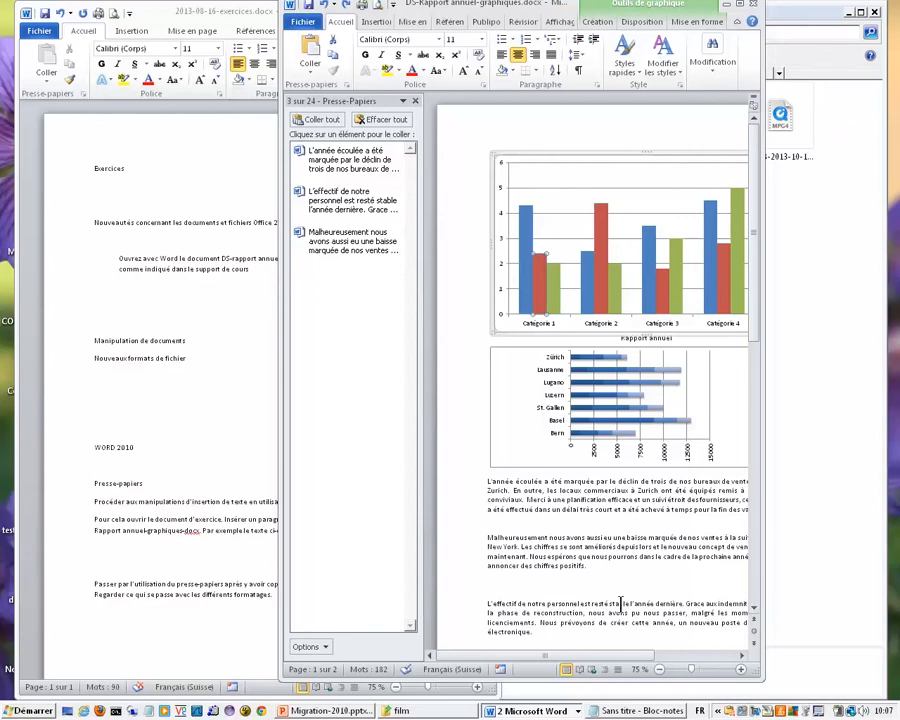
left_click(489, 585)
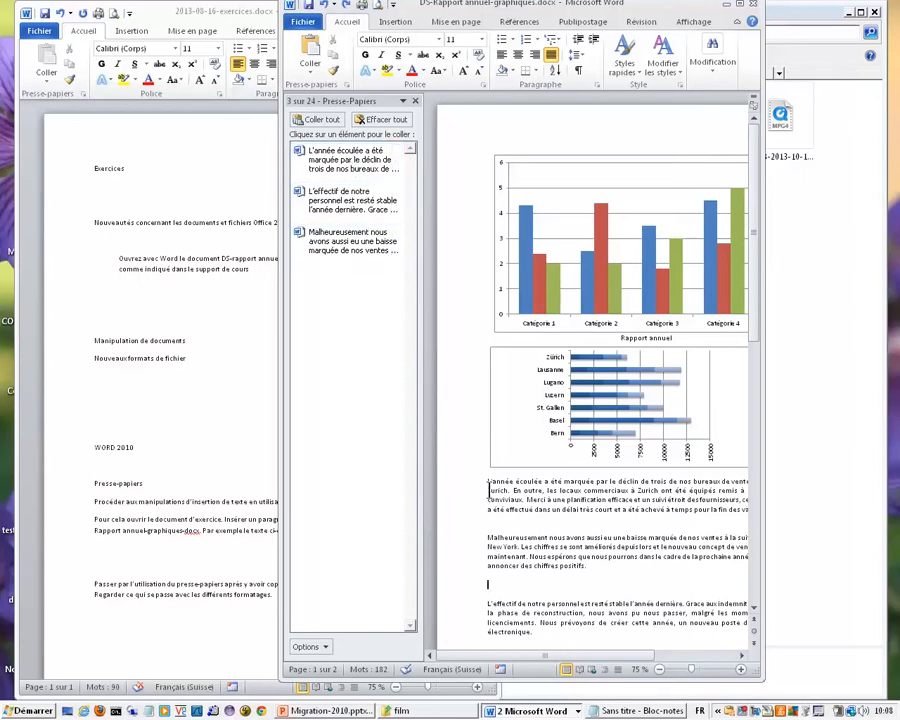
left_click(490, 585)
left_click(350, 160)
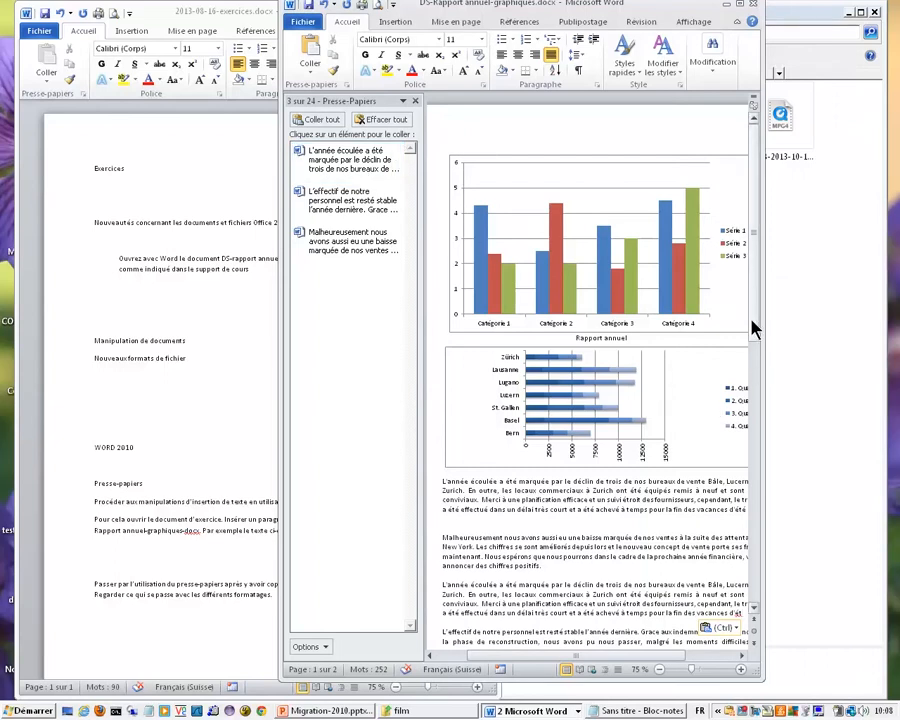
- Delete the pasted copy of the "L'année écoulée" paragraph and the blank line it leaves in the report
left_click_drag(753, 330, 757, 380)
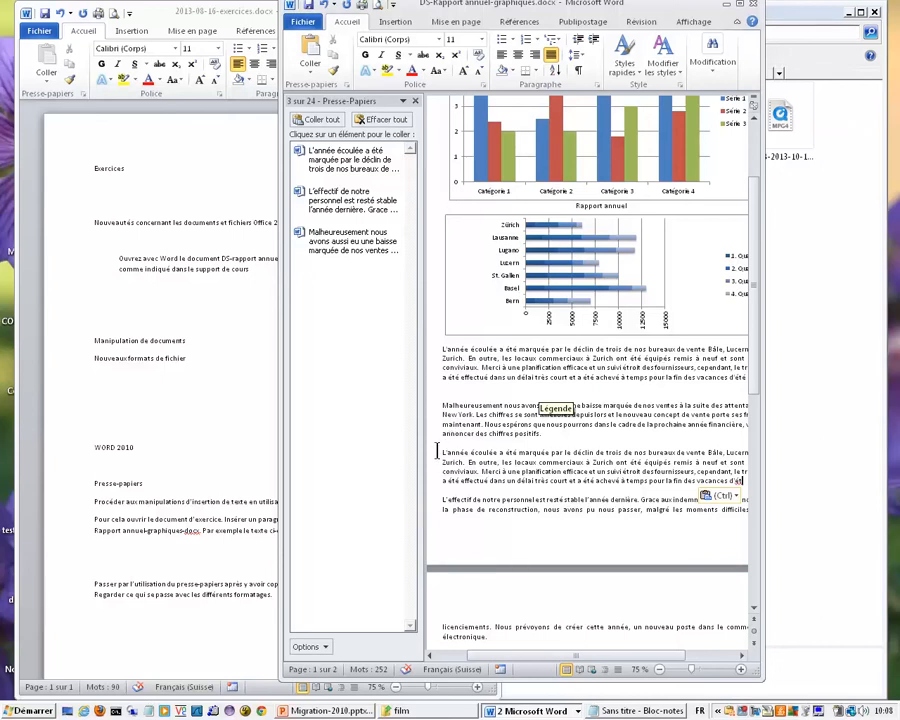
left_click_drag(441, 452, 735, 484)
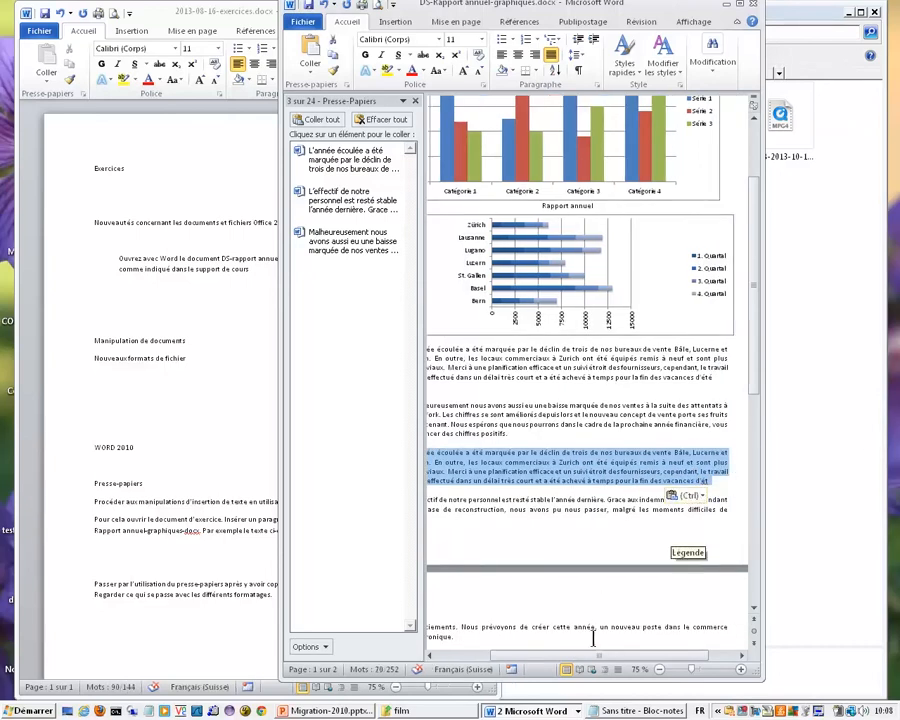
left_click_drag(596, 655, 556, 663)
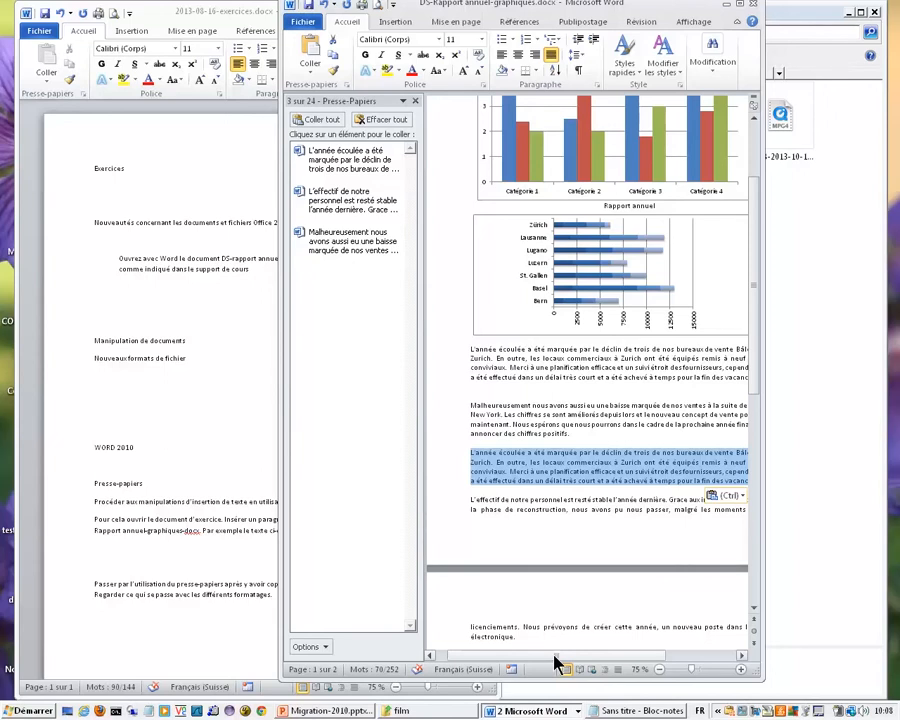
left_click_drag(556, 656, 545, 656)
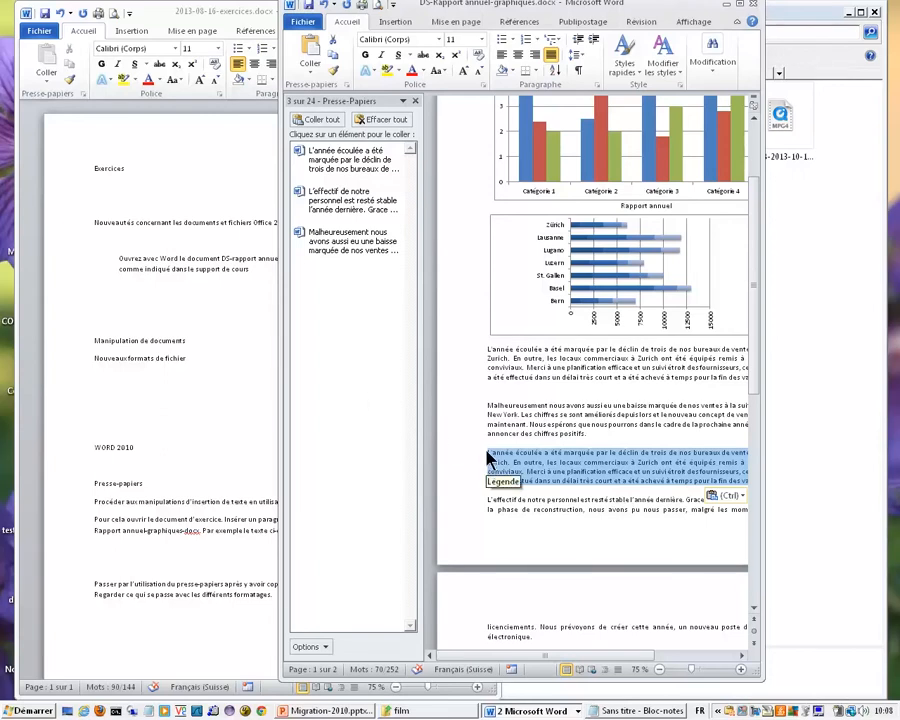
key("Delete")
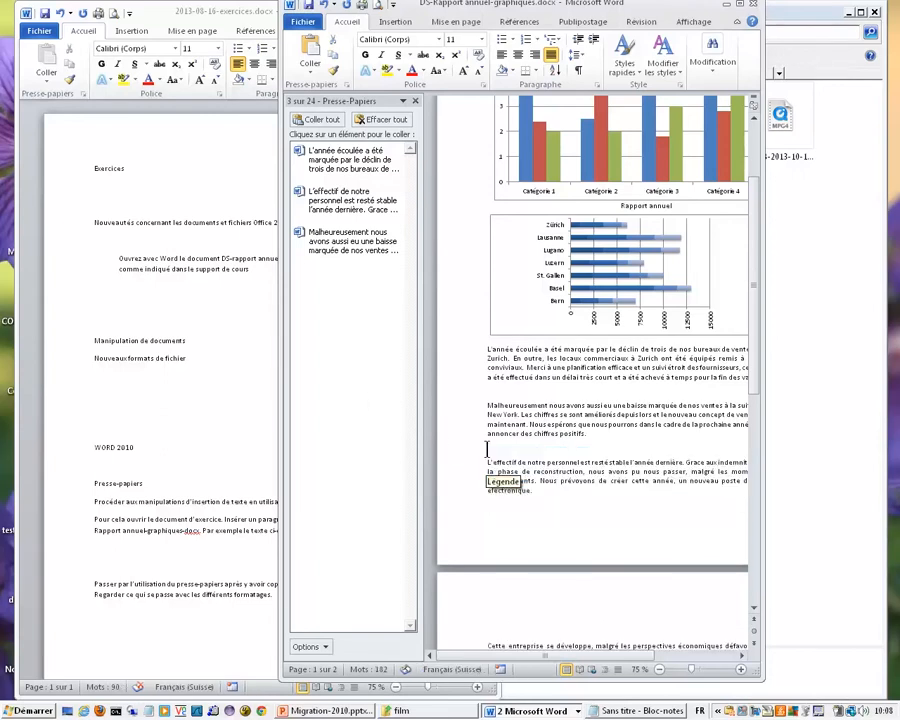
key("Delete")
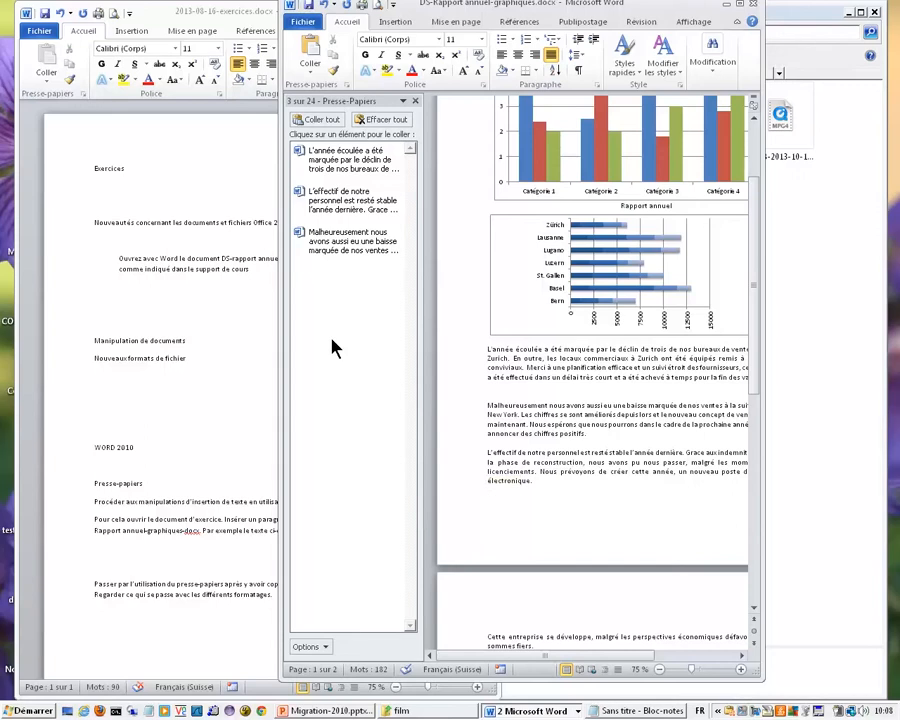
- In 2013-08-16-exercices.docx, show the Office clipboard and paste the "L'effectif de notre personnel" clip on the blank line above "Passer par l'utilisation"
left_click(191, 415)
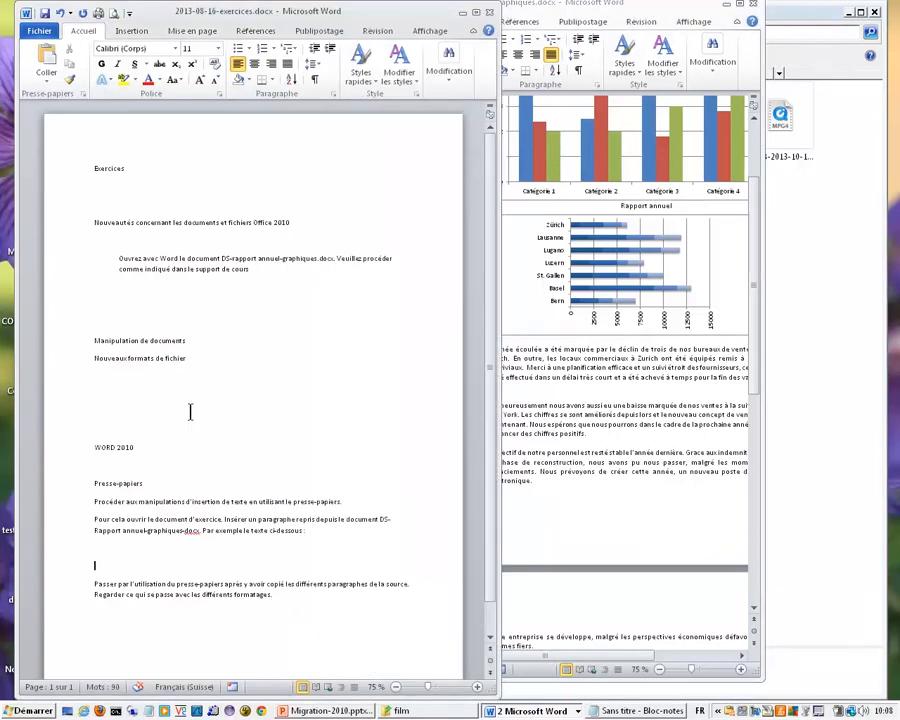
left_click(84, 94)
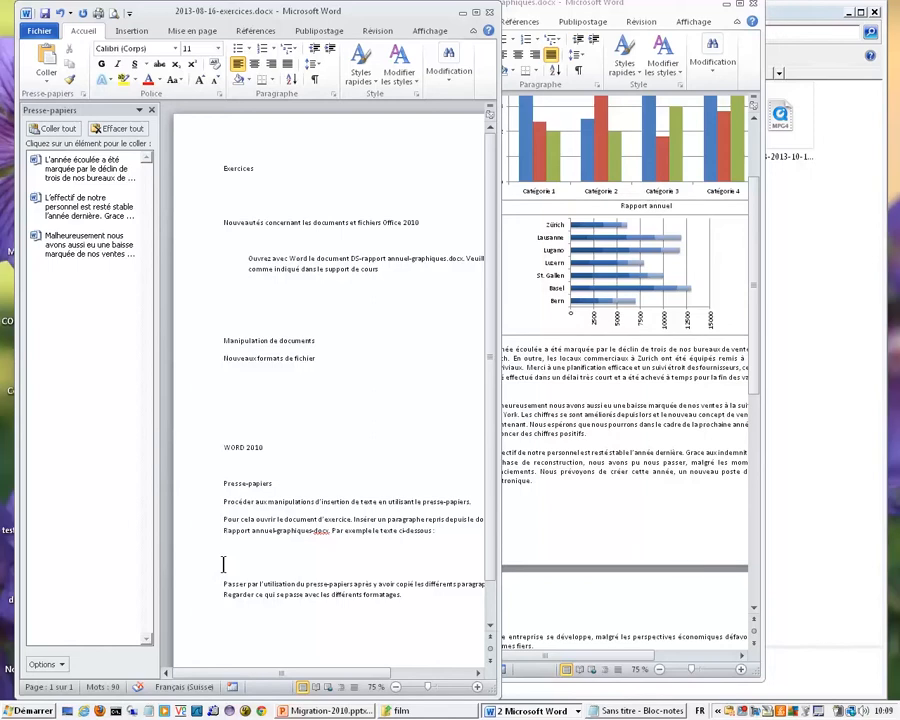
left_click(80, 211)
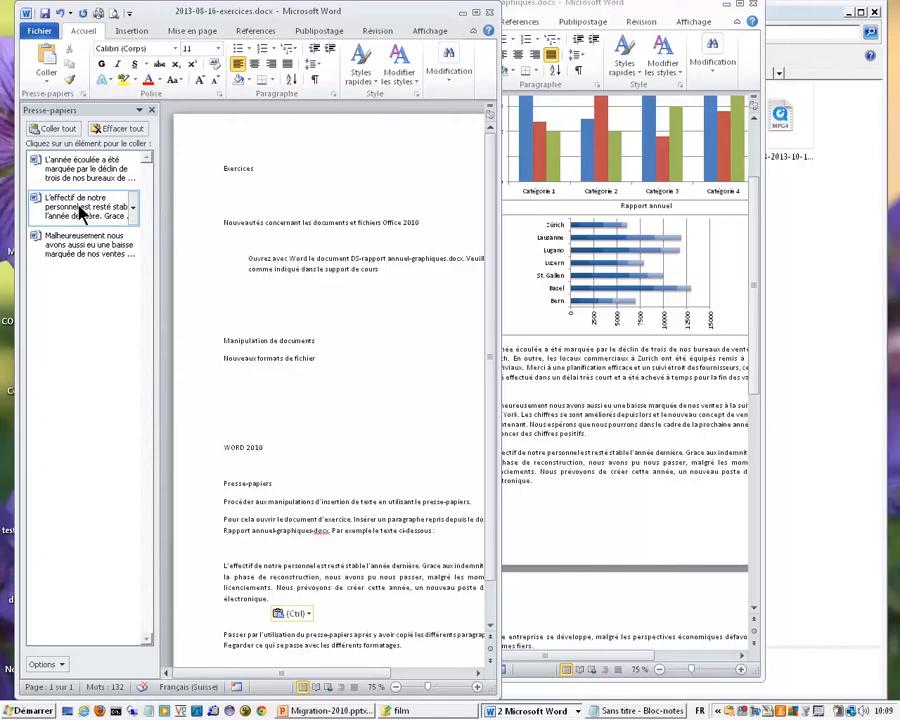
- Set the pasted paragraph's paste option to use the destination styles, and close the clipboard pane
left_click(309, 618)
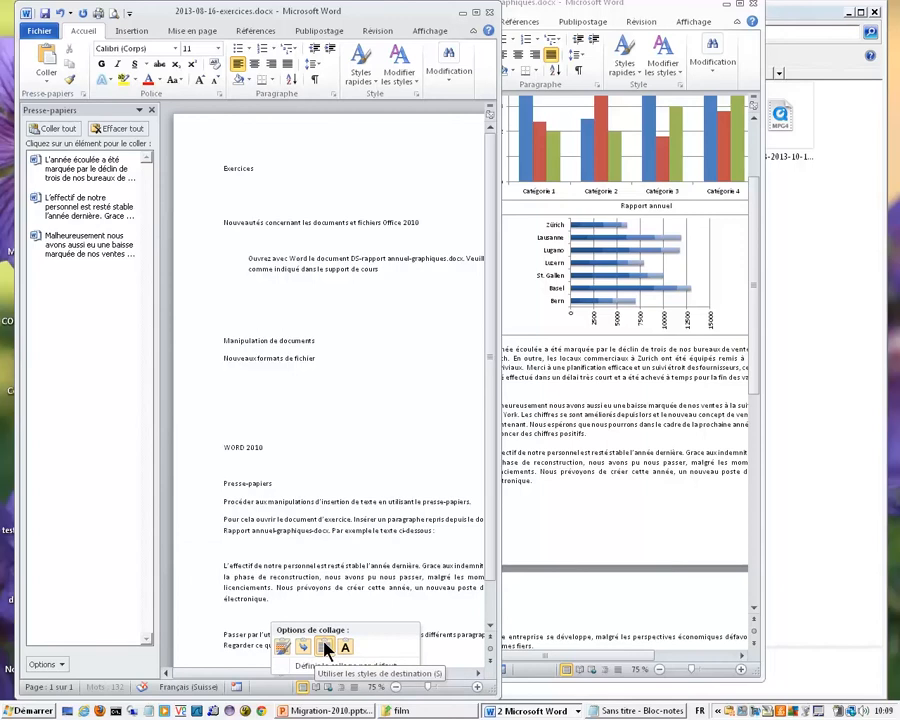
left_click(322, 650)
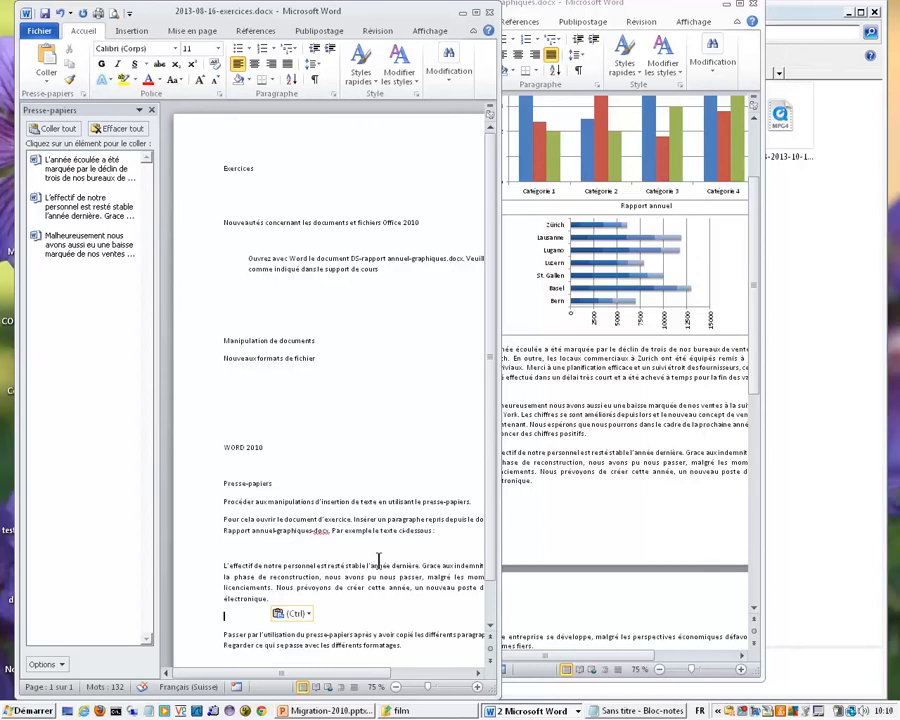
left_click(152, 112)
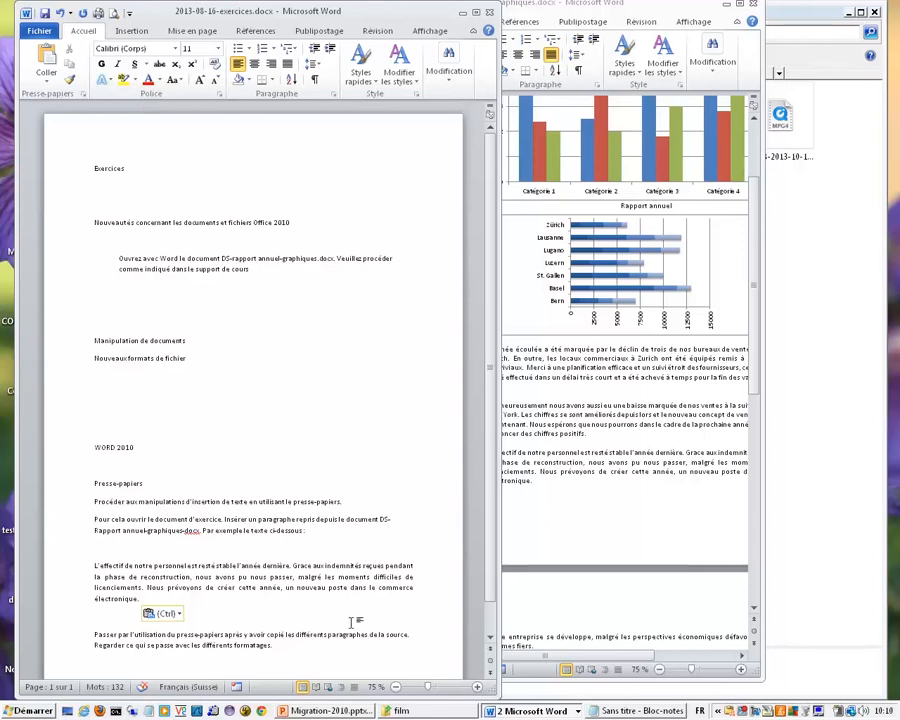
- Switch to the PowerPoint presentation Migration-2010.pptx and show its Office clipboard pane
left_click(352, 712)
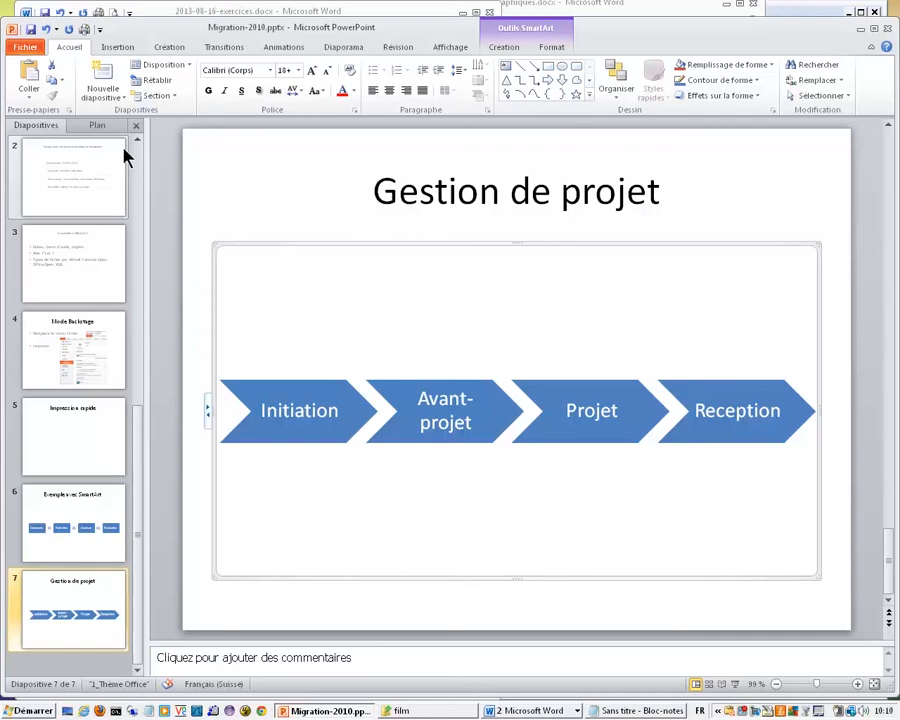
left_click(69, 111)
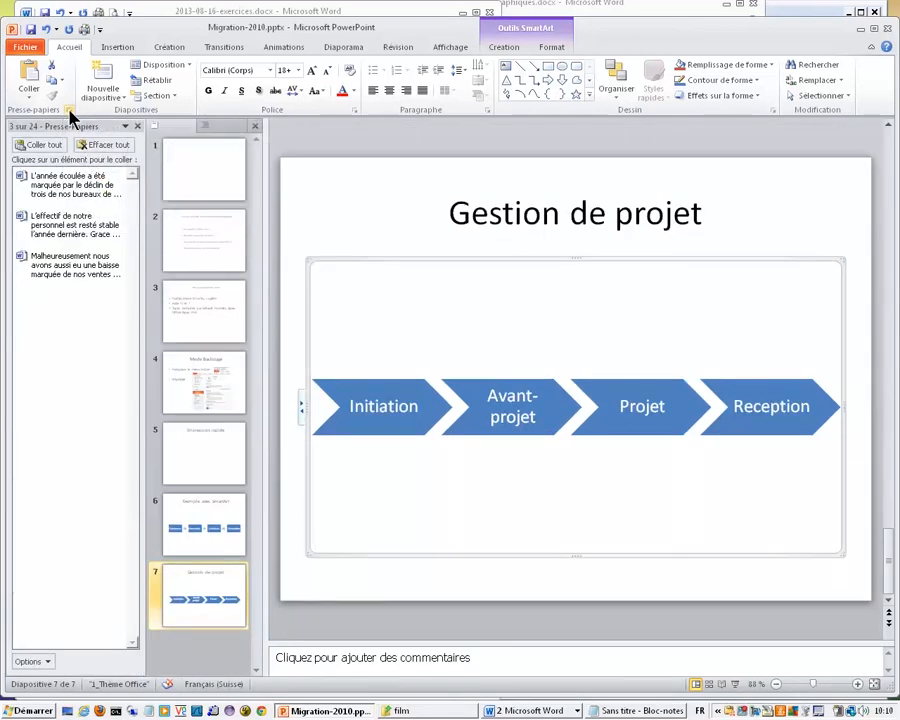